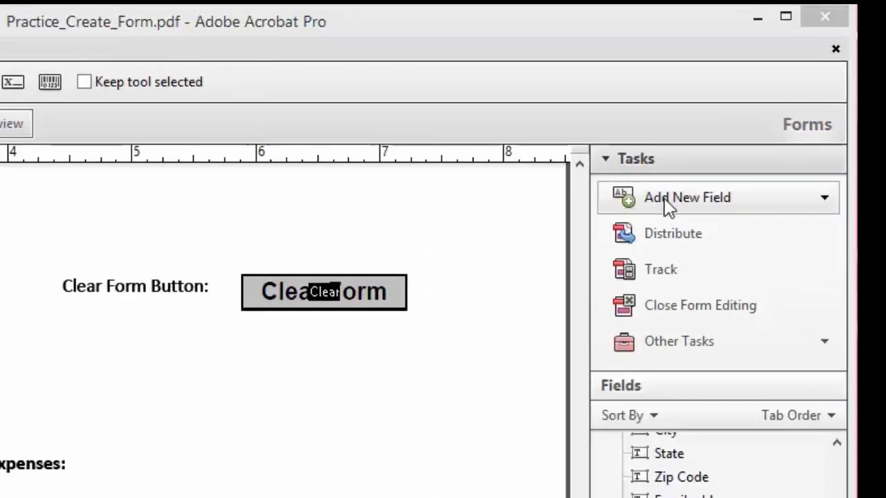
Add a button form field beside the Submit Document Button label and resize it to fill the placeholder box.
click(751, 202)
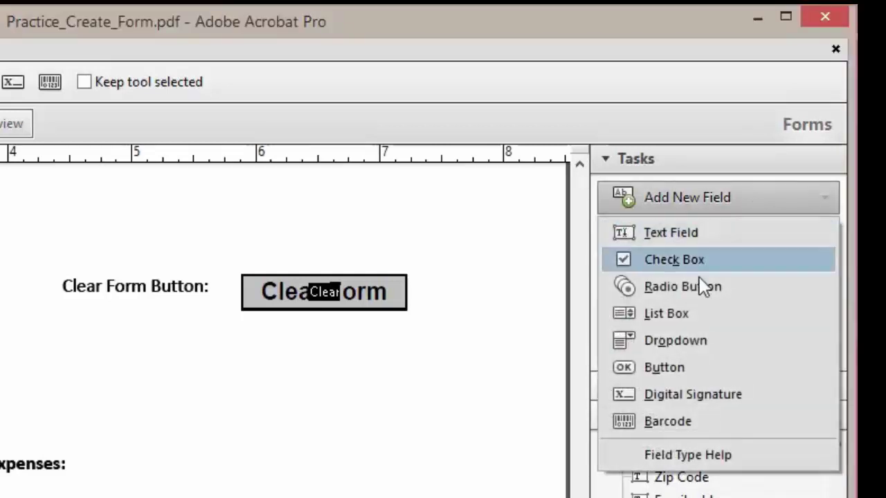
click(692, 367)
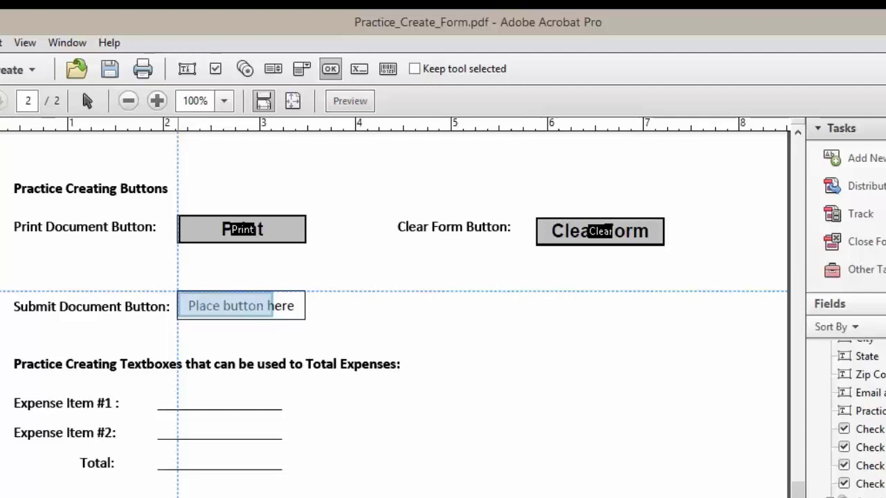
click(178, 292)
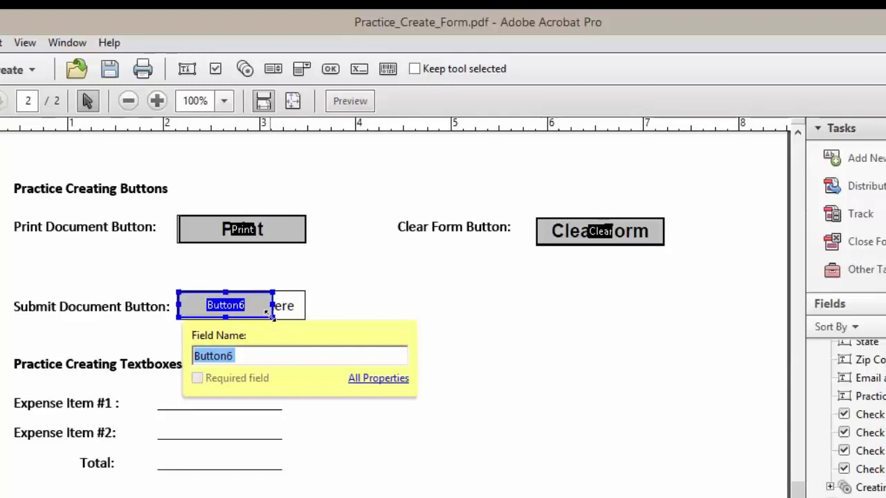
drag(272, 316, 307, 318)
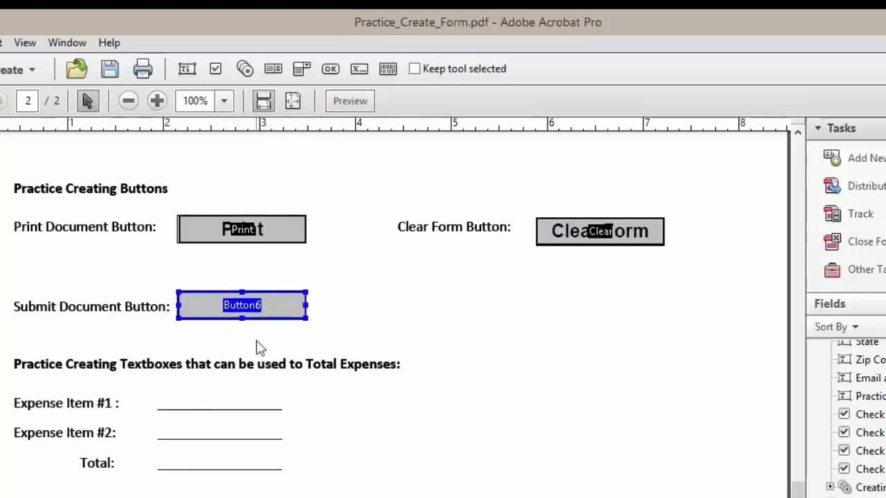
Name the new button field Submit and give it the tooltip "Click to Submit Form" in its properties.
right_click(209, 305)
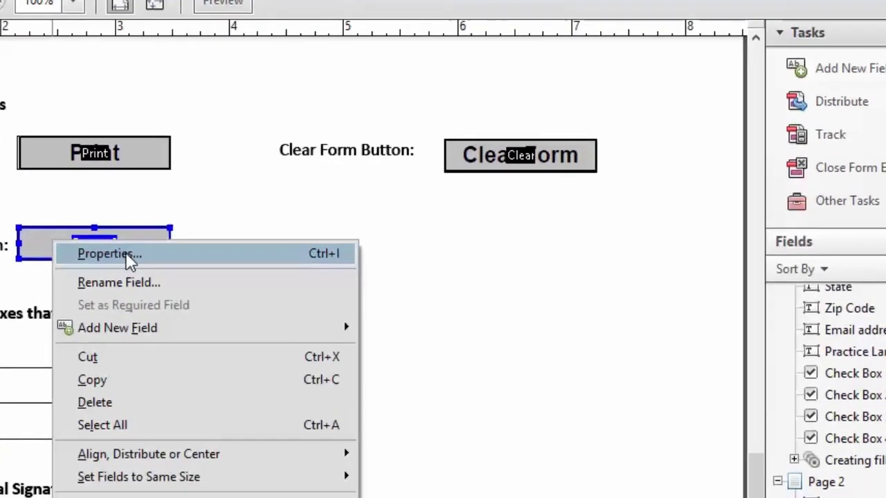
click(129, 254)
drag(473, 19, 424, 111)
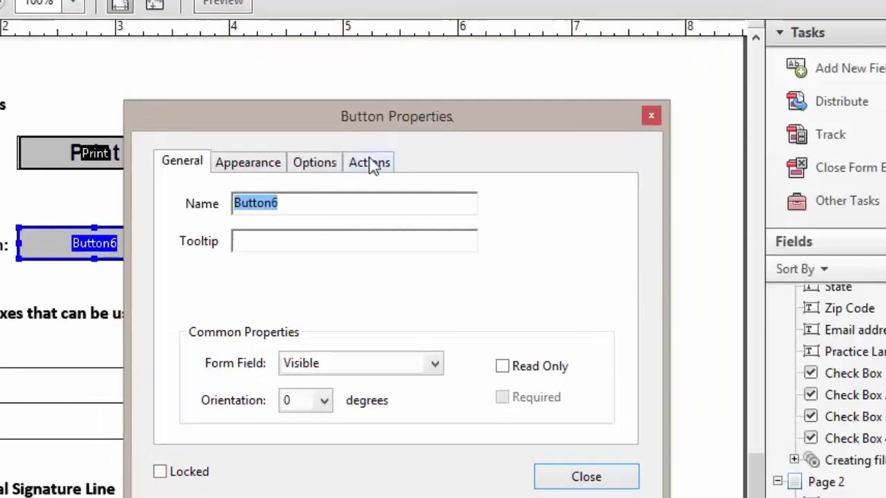
click(303, 201)
double_click(302, 201)
text(Submit)
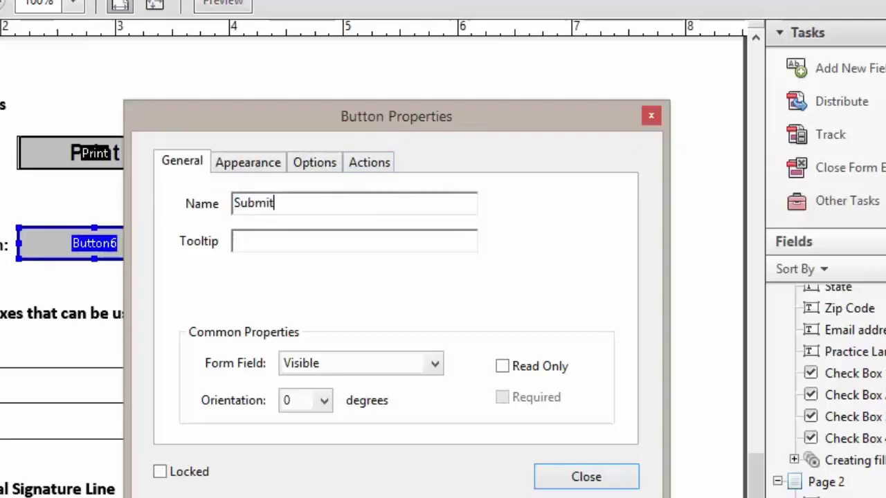
click(244, 245)
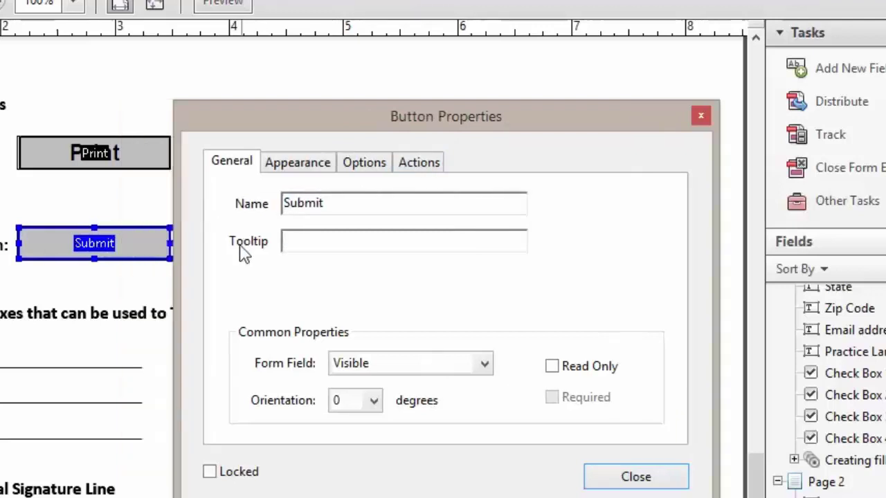
text(Click to Submit Form)
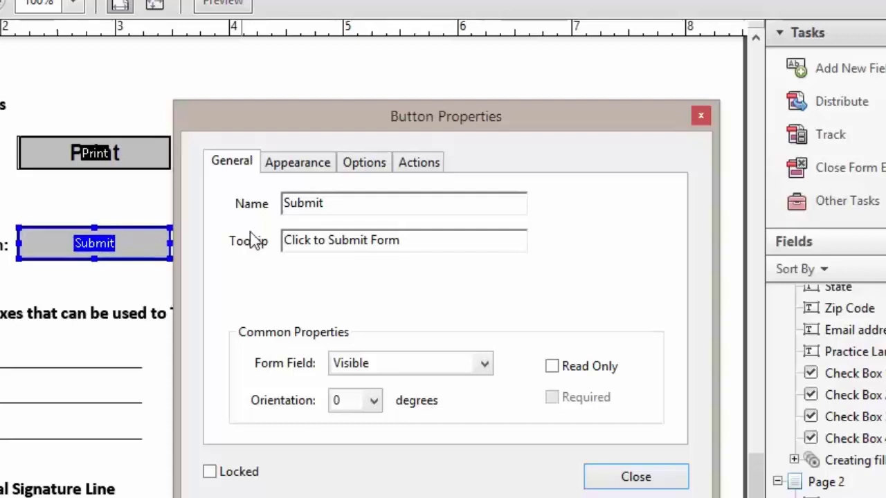
Set the Submit button's text font size to 14.
click(294, 167)
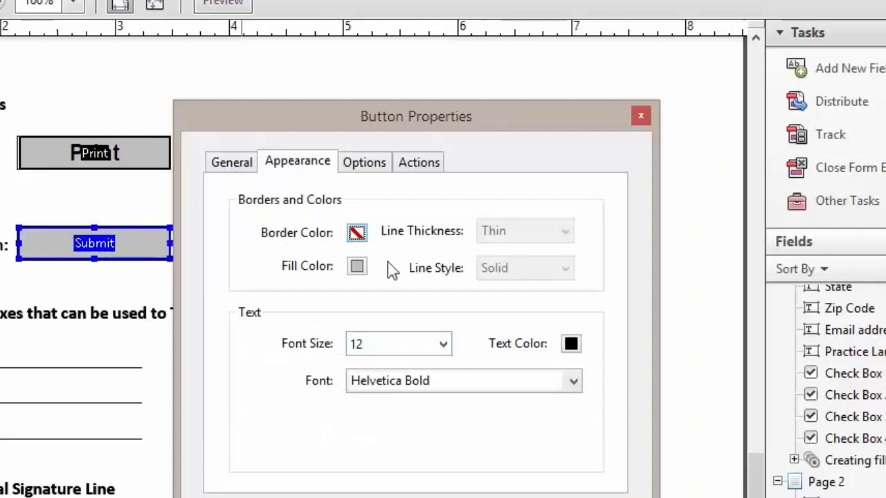
click(443, 346)
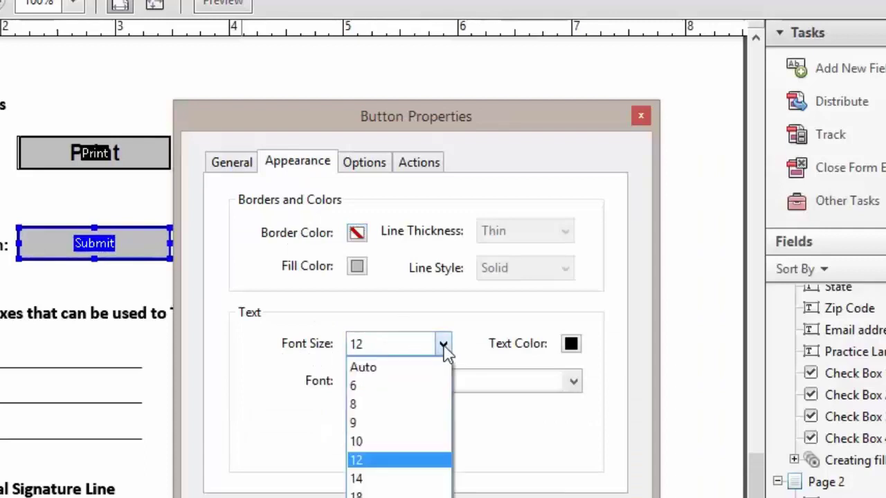
click(366, 479)
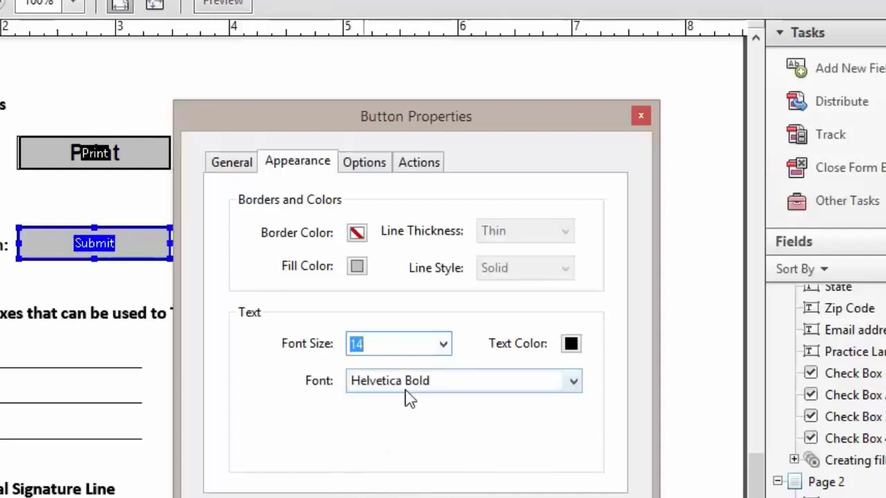
Set the Submit button's behavior to Outline and its label to Submit.
click(365, 163)
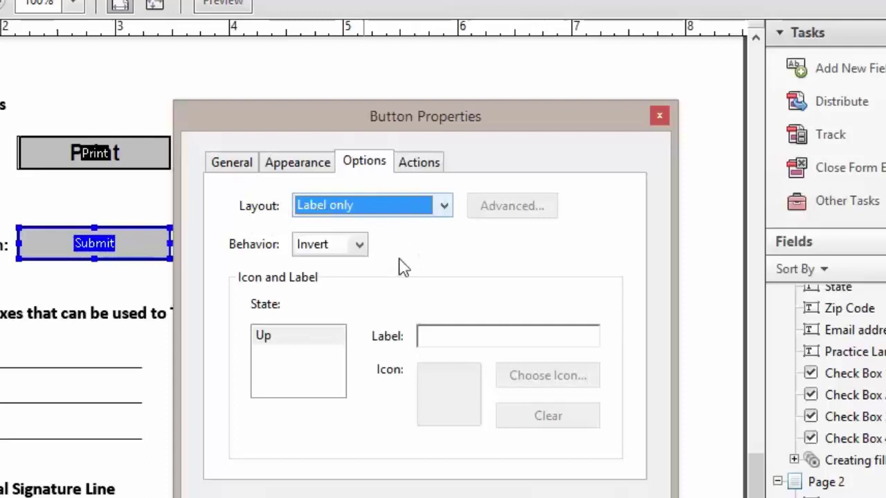
click(366, 249)
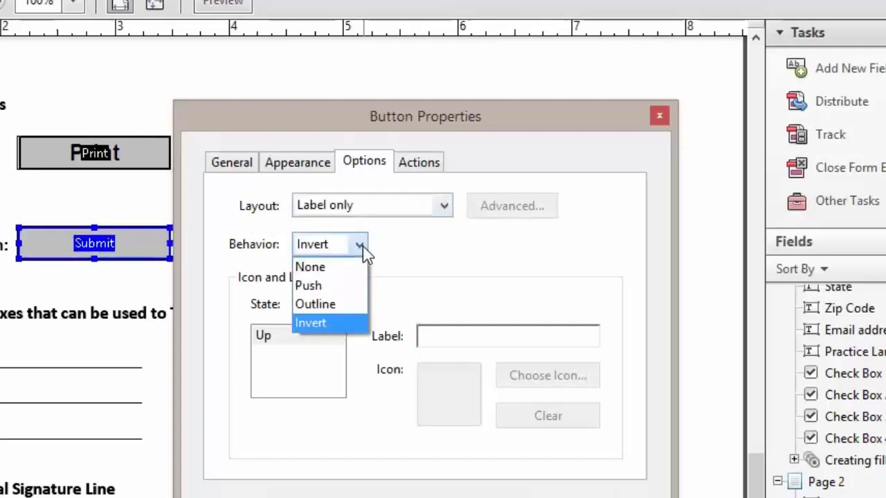
click(341, 306)
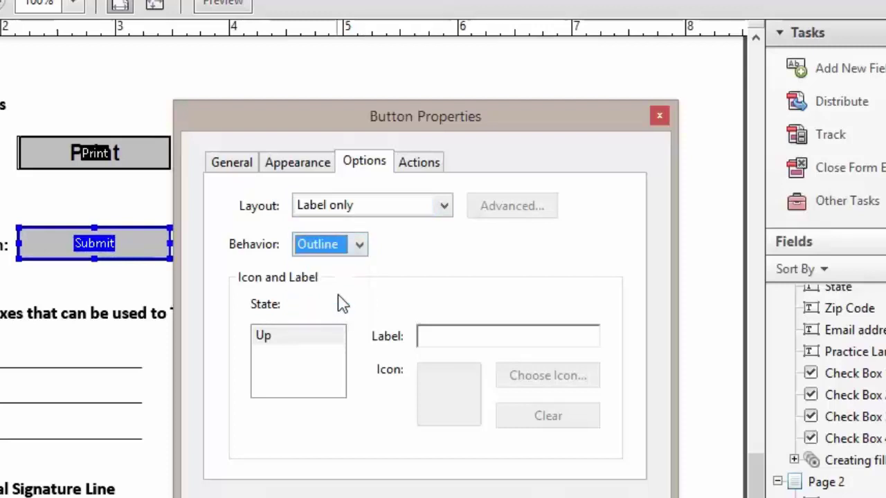
click(458, 336)
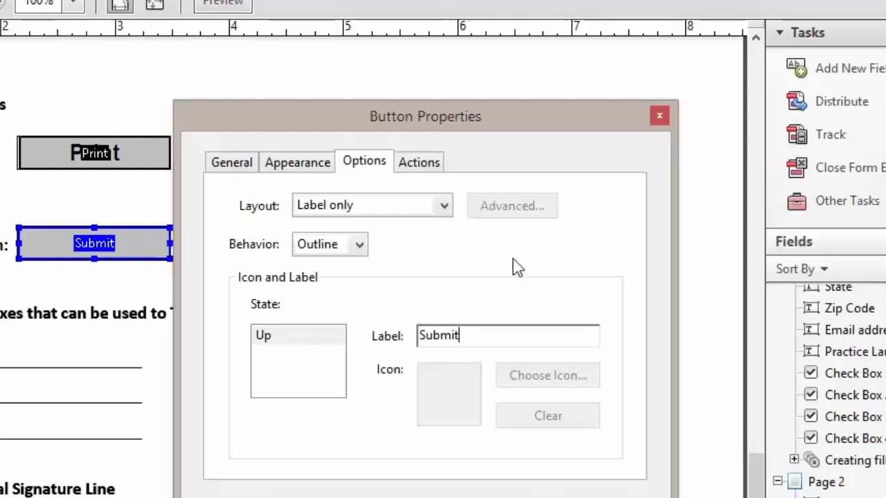
Add a "Submit a form" action to the Submit button for the Mouse Up trigger.
click(423, 165)
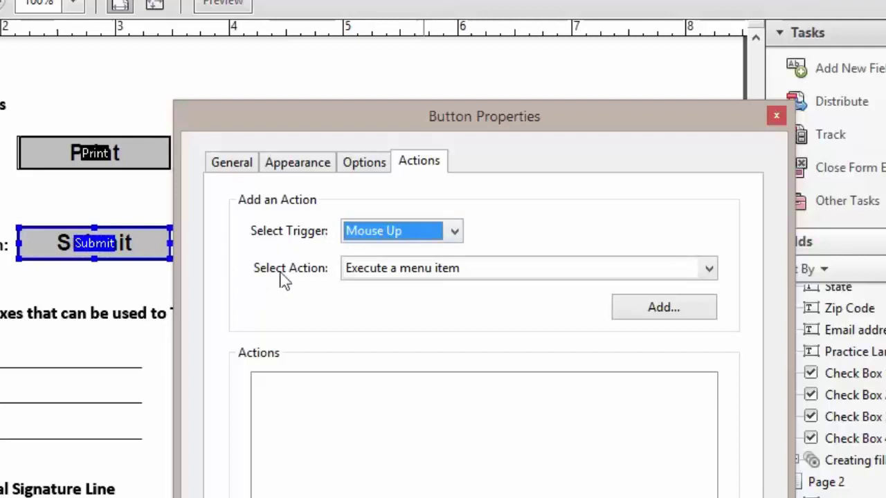
click(710, 270)
scroll(598, 384, down, 2)
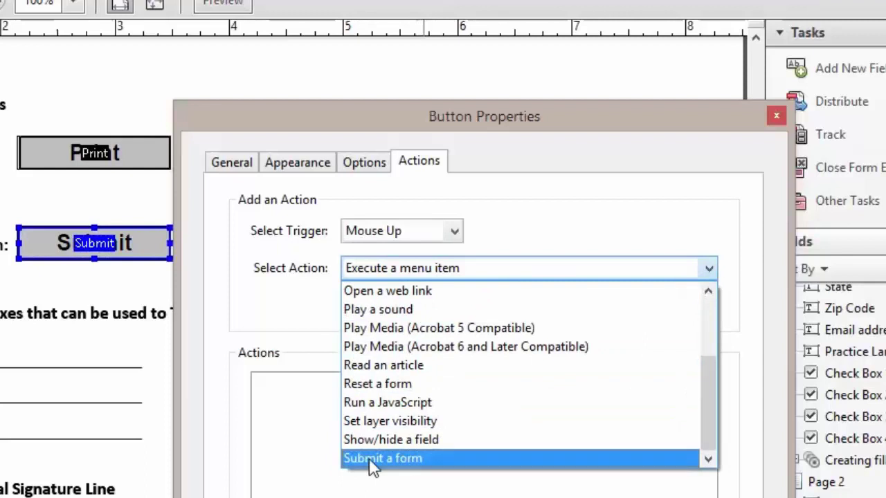
click(371, 460)
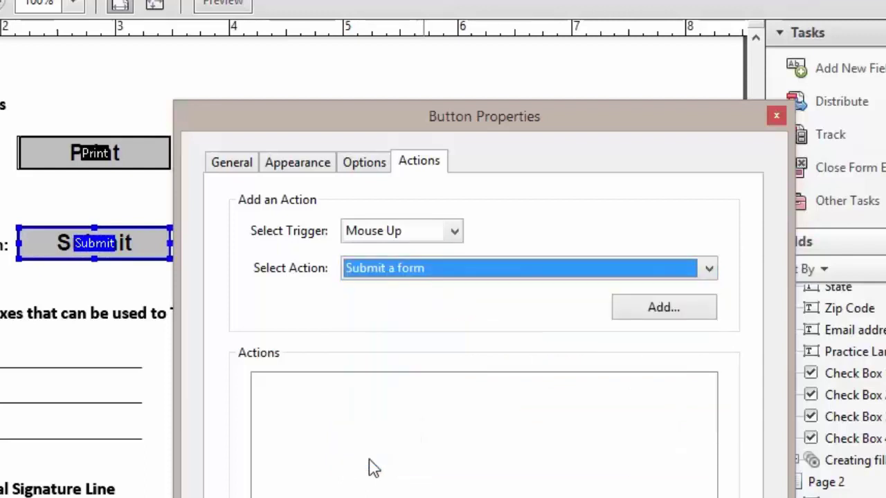
click(668, 313)
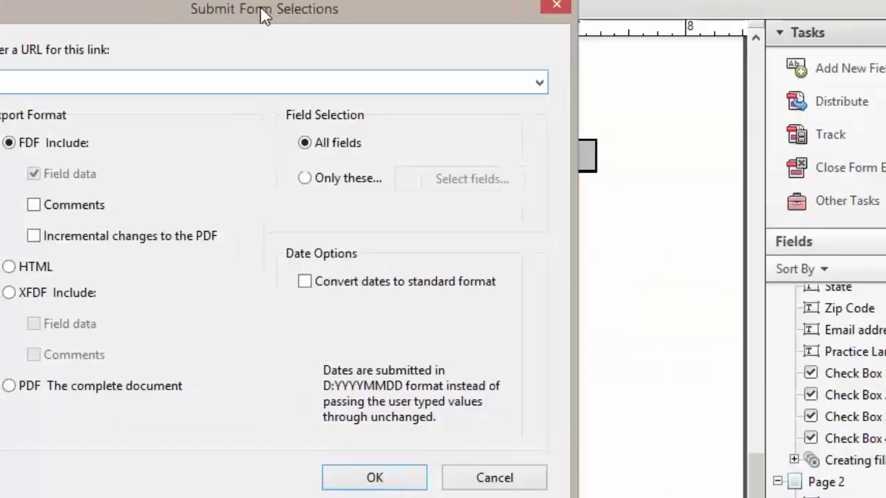
Send the submission to a mailto link with the recipient's e-mail, including comments and incremental PDF changes in the FDF export, and close the properties.
drag(260, 7, 330, 35)
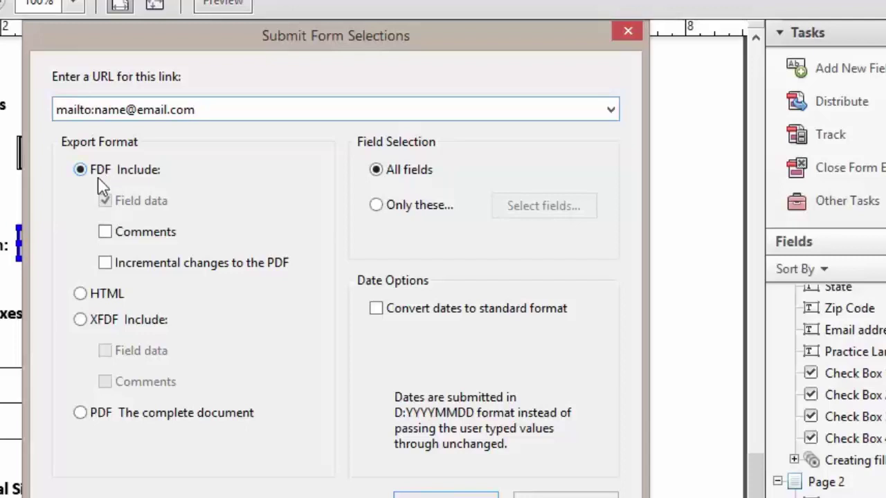
click(106, 233)
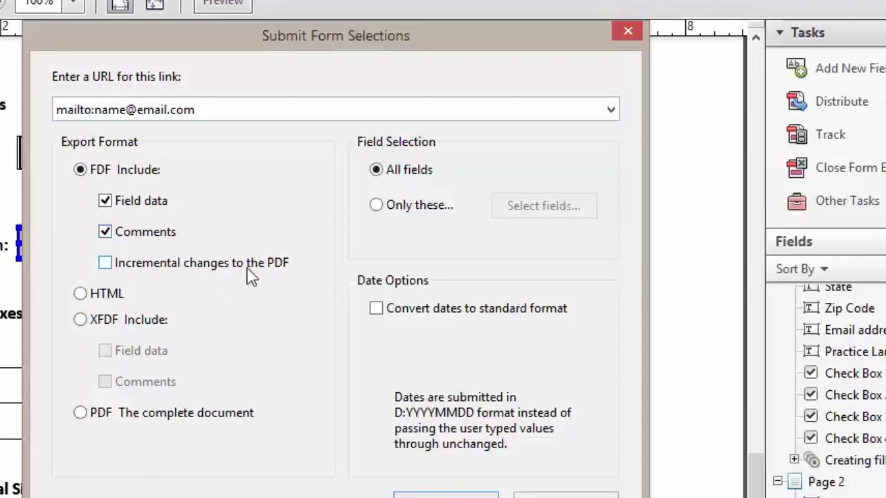
click(105, 264)
click(445, 496)
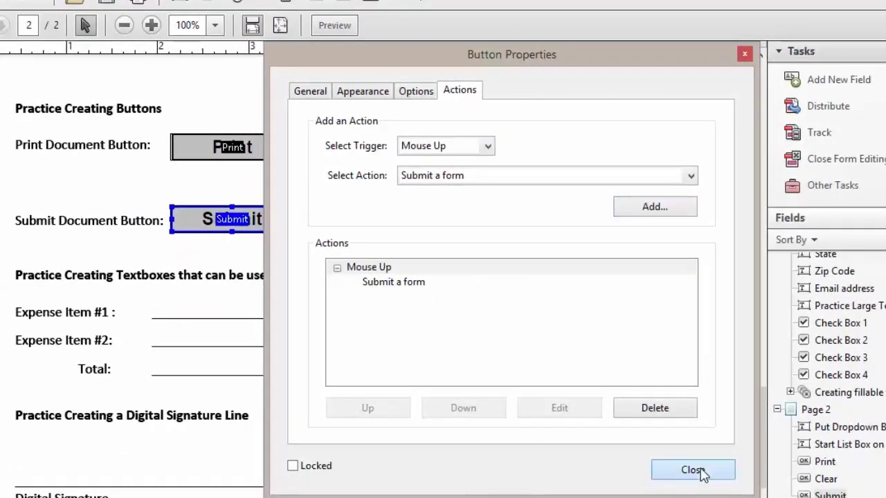
click(692, 470)
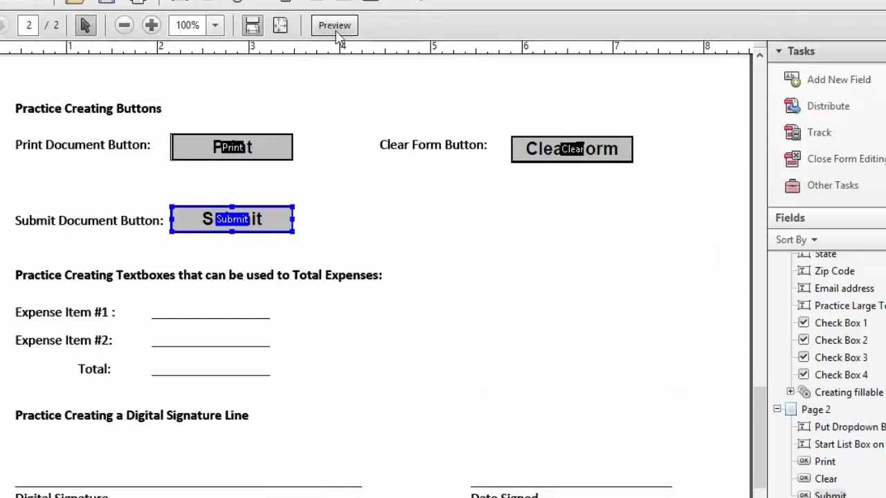
Preview the form and test the Submit button.
click(339, 31)
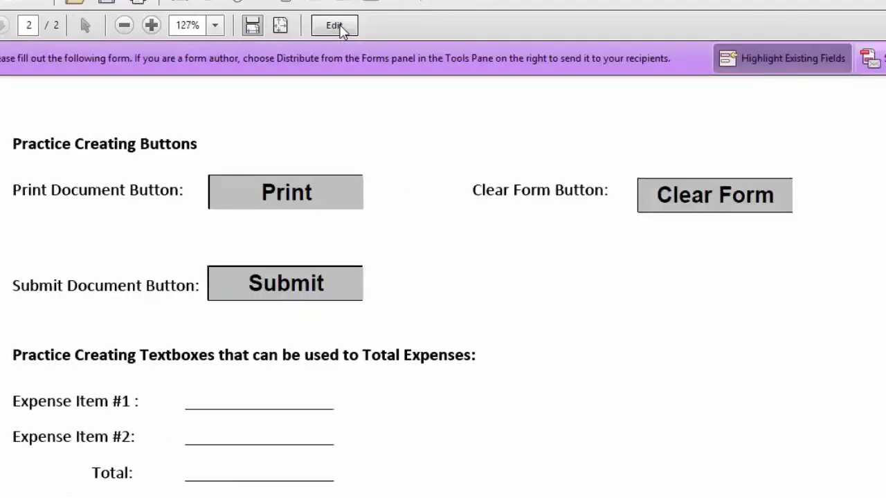
click(281, 294)
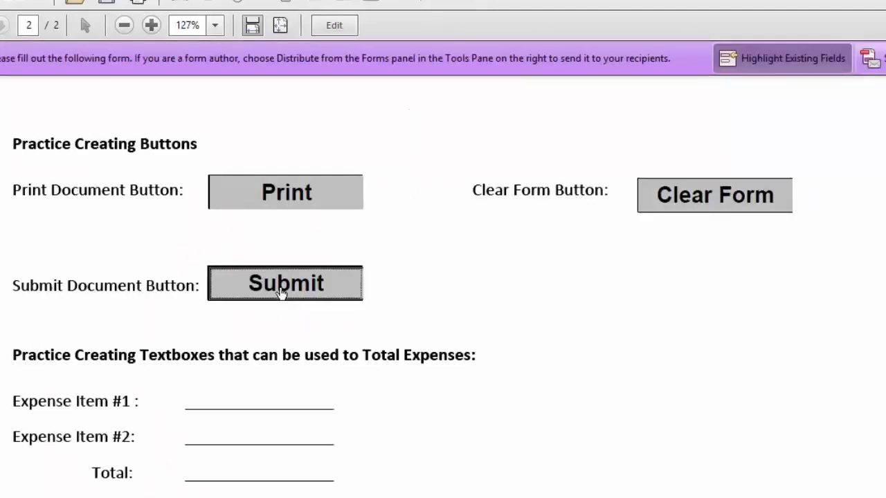